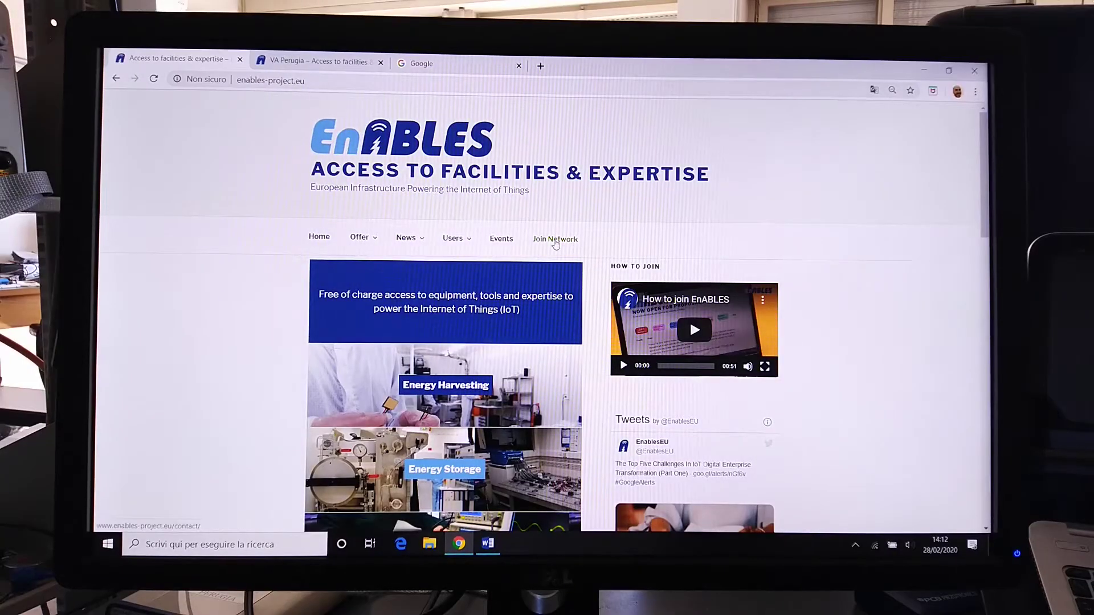
Step: Reach the technical enquiry form via the Join Network page
{"action": "left_click", "coordinate": [556, 242]}
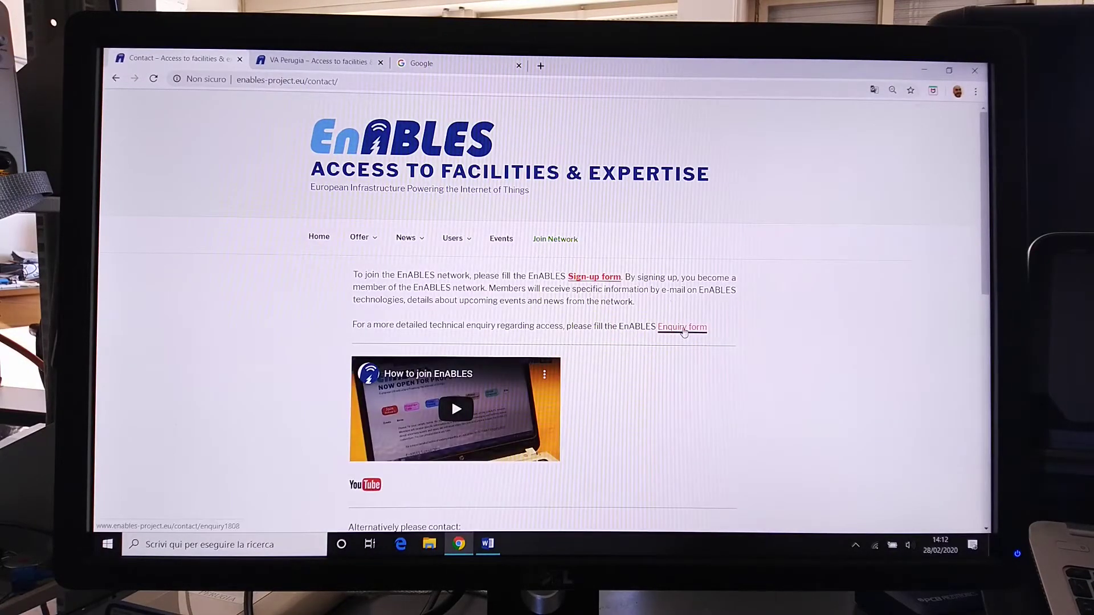
{"action": "left_click", "coordinate": [684, 330]}
{"action": "scroll", "coordinate": [779, 322], "scroll_direction": "down", "scroll_amount": 1}
{"action": "scroll", "coordinate": [779, 322], "scroll_direction": "down", "scroll_amount": 3}
{"action": "scroll", "coordinate": [779, 323], "scroll_direction": "down", "scroll_amount": 1}
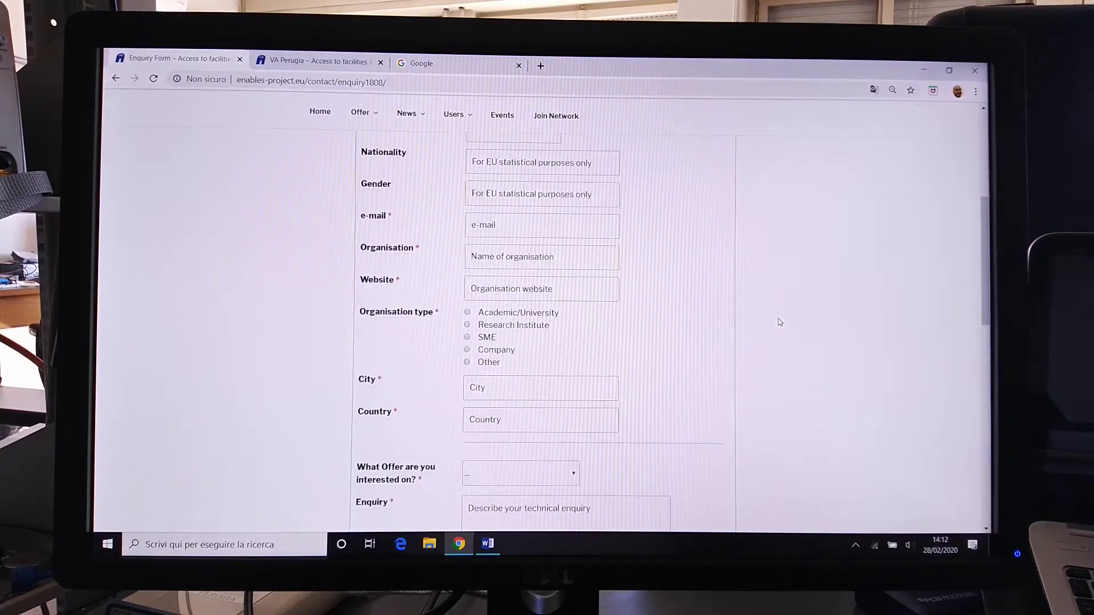
{"action": "scroll", "coordinate": [778, 322], "scroll_direction": "down", "scroll_amount": 1}
{"action": "scroll", "coordinate": [779, 323], "scroll_direction": "down", "scroll_amount": 2}
{"action": "scroll", "coordinate": [778, 322], "scroll_direction": "down", "scroll_amount": 1}
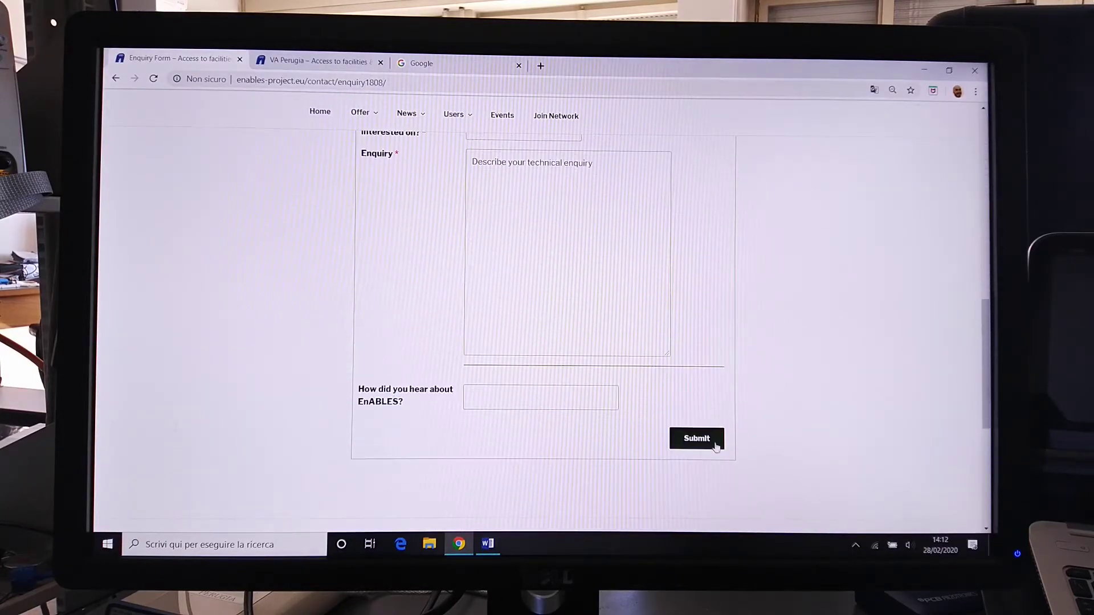
{"action": "scroll", "coordinate": [735, 181], "scroll_direction": "up", "scroll_amount": 5}
{"action": "scroll", "coordinate": [735, 181], "scroll_direction": "up", "scroll_amount": 5}
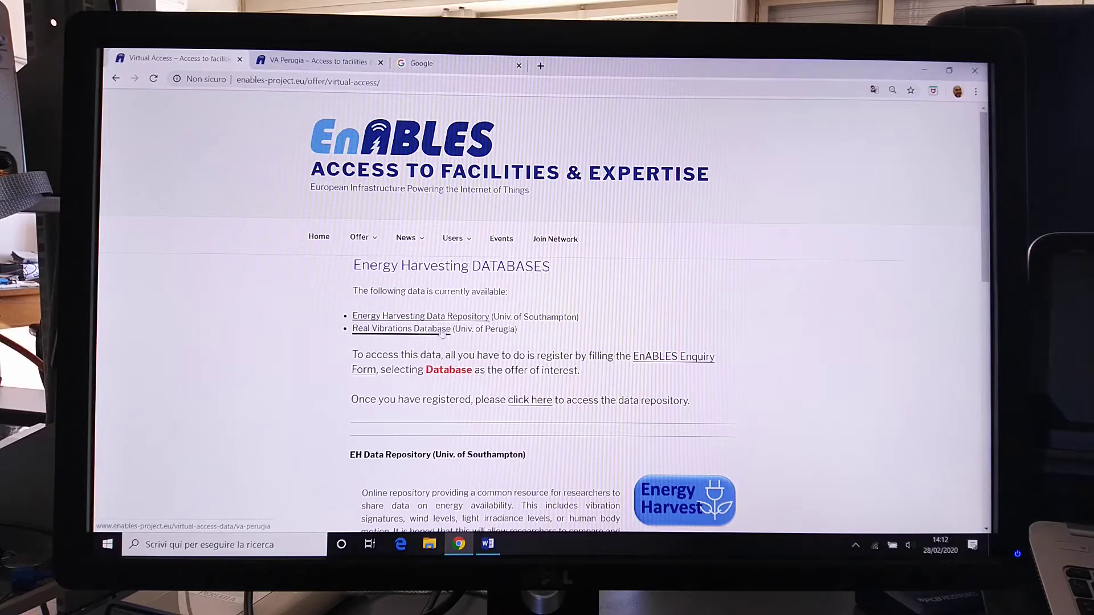
Step: Fill the Virtual Access Data login with the saved username and password
{"action": "left_click", "coordinate": [538, 404]}
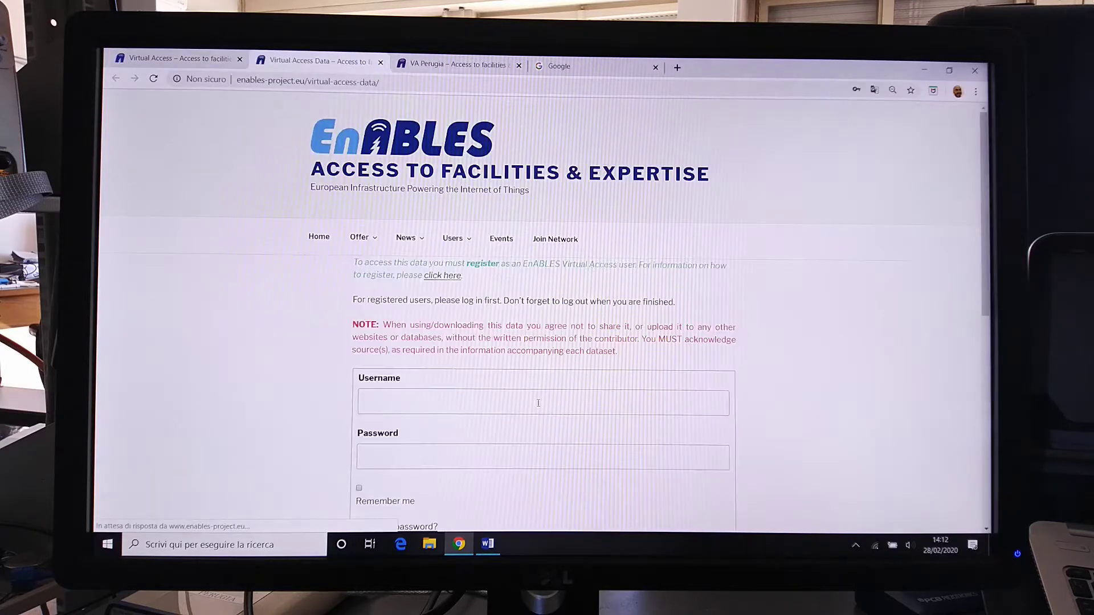
{"action": "left_click", "coordinate": [399, 397]}
{"action": "left_click", "coordinate": [414, 429]}
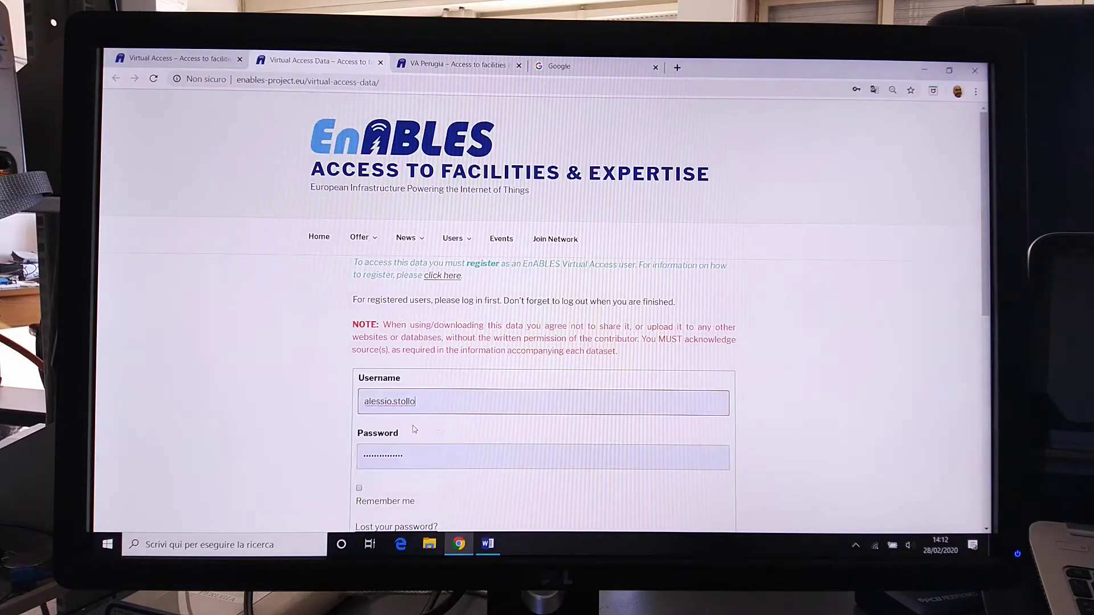
{"action": "scroll", "coordinate": [779, 420], "scroll_direction": "down", "scroll_amount": 2}
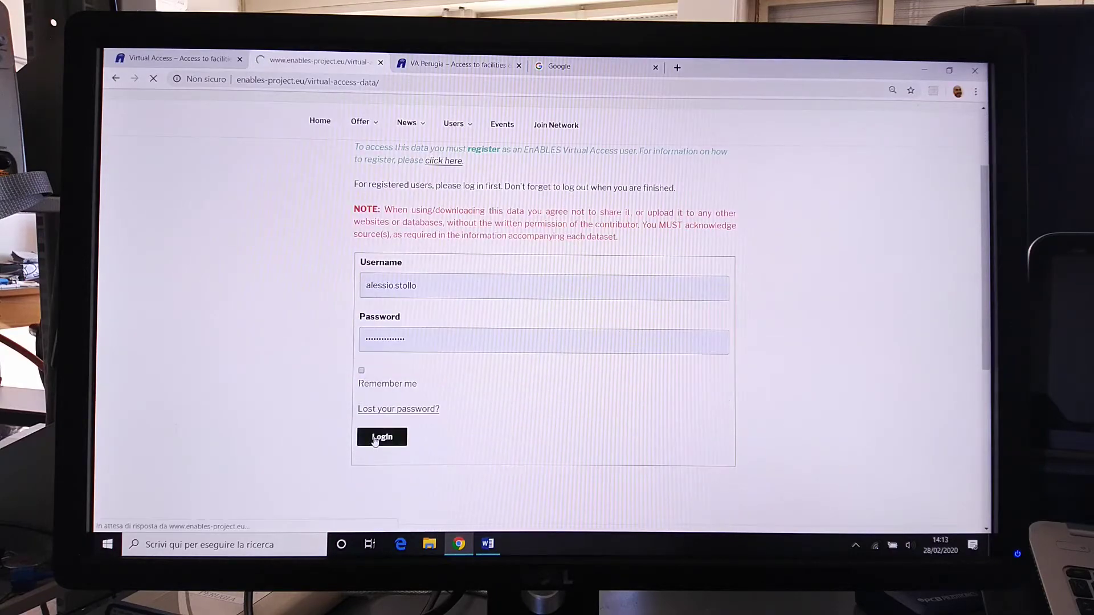
Step: View the VA Southampton data repository, then enter the VA Perugia Real Vibrations database
{"action": "left_click", "coordinate": [428, 296]}
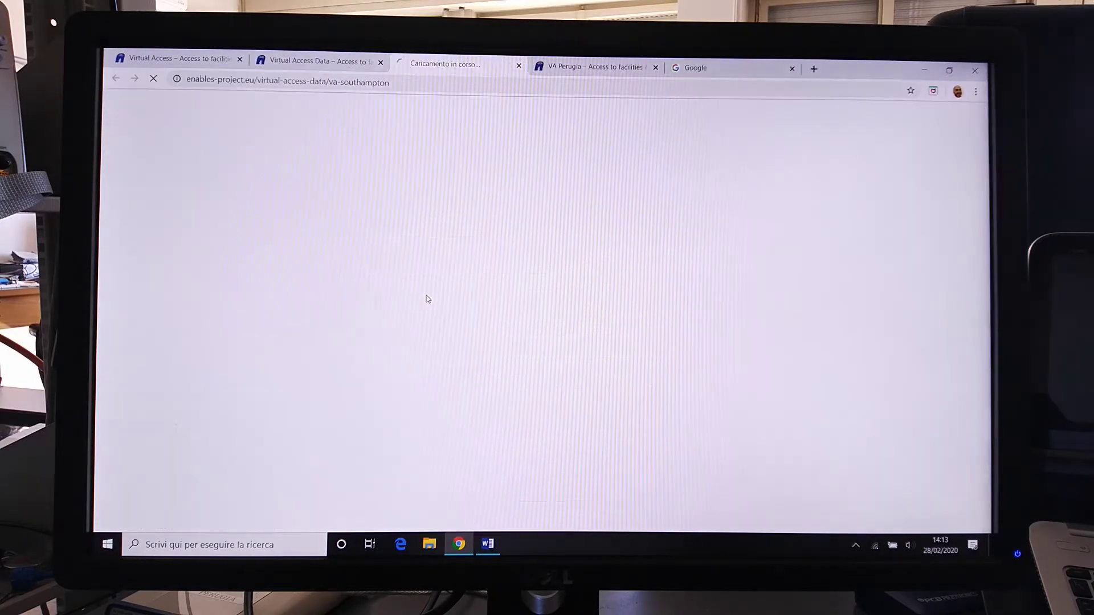
{"action": "scroll", "coordinate": [503, 312], "scroll_direction": "down", "scroll_amount": 3}
{"action": "scroll", "coordinate": [503, 316], "scroll_direction": "down", "scroll_amount": 2}
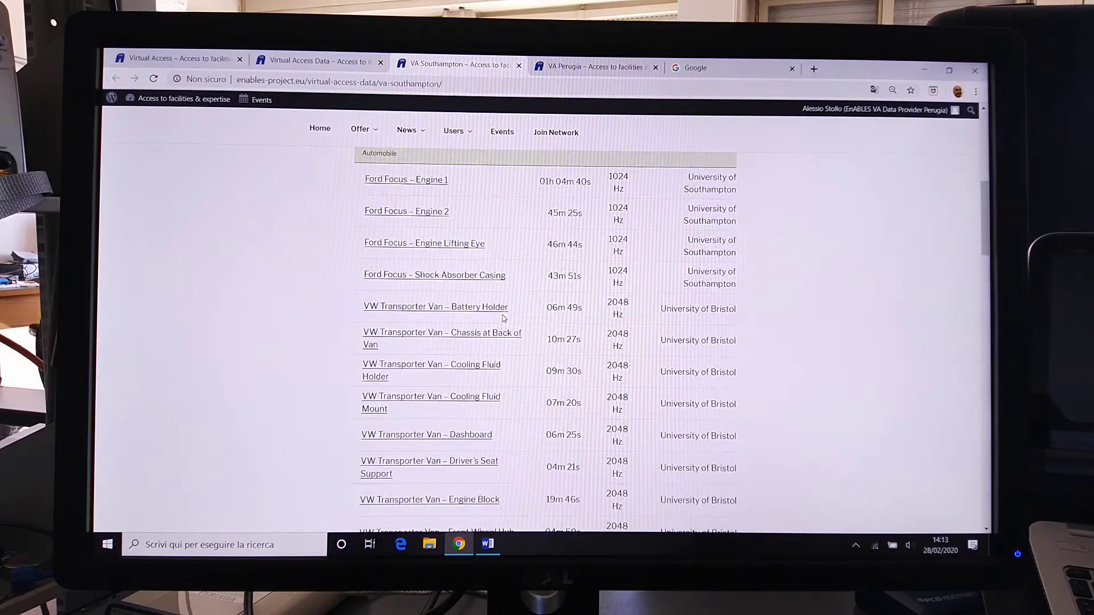
{"action": "left_click", "coordinate": [318, 61]}
{"action": "left_click", "coordinate": [402, 313]}
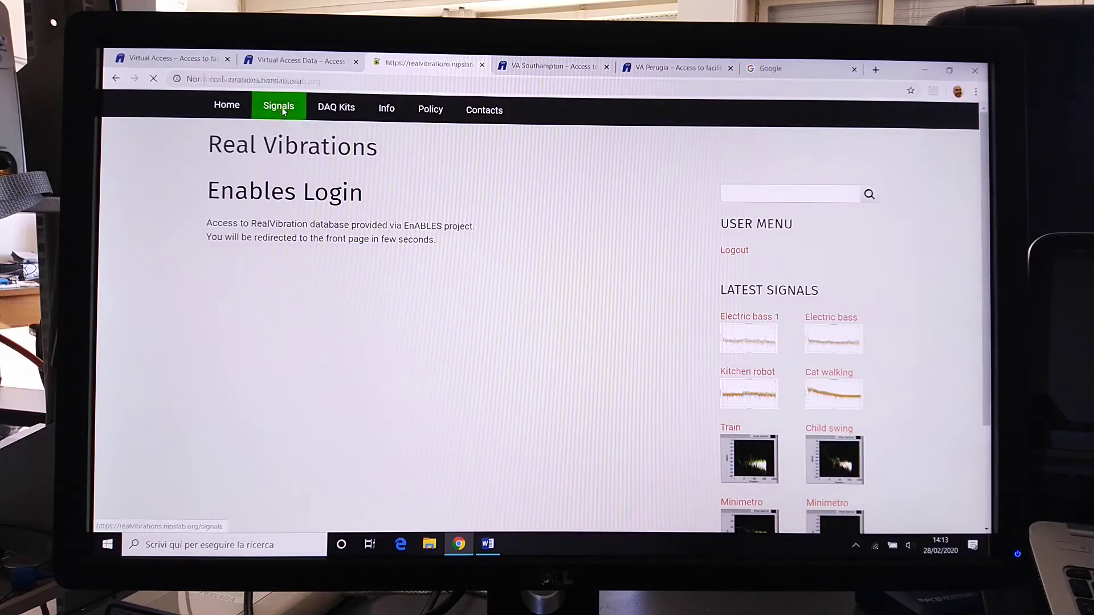
Step: List the recorded vibration signals and view the Electric bass 1 details
{"action": "left_click", "coordinate": [280, 109]}
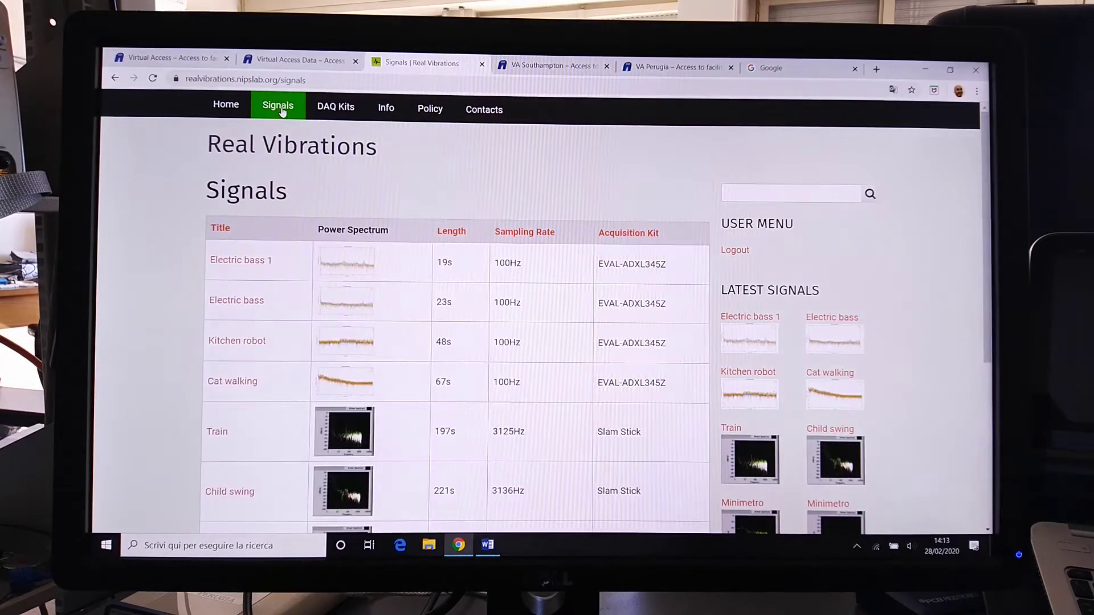
{"action": "left_click", "coordinate": [253, 263]}
{"action": "scroll", "coordinate": [373, 272], "scroll_direction": "down", "scroll_amount": 5}
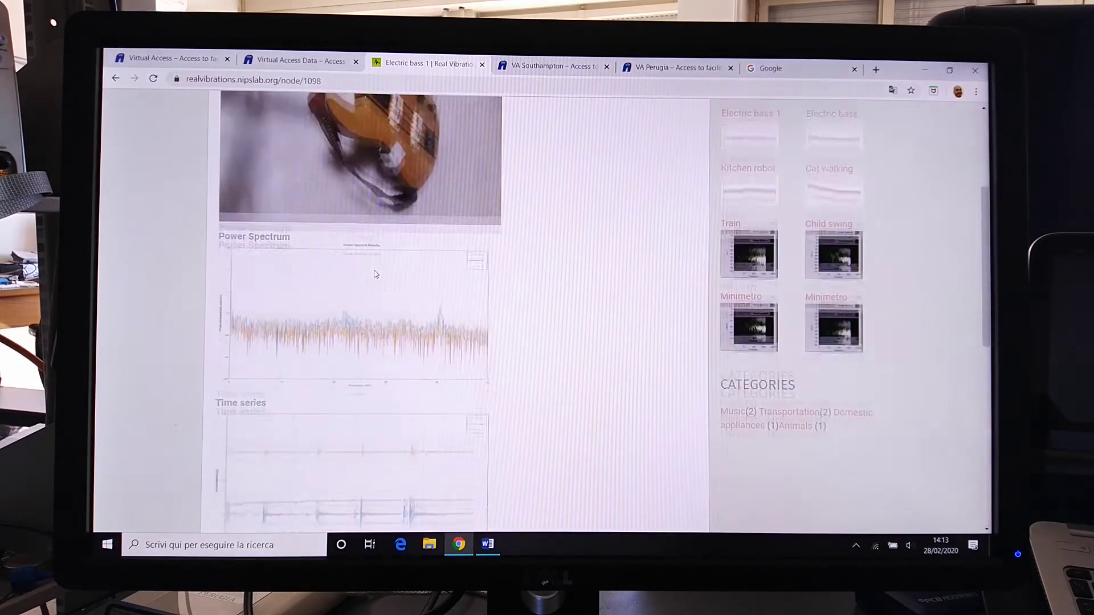
{"action": "scroll", "coordinate": [374, 272], "scroll_direction": "down", "scroll_amount": 5}
{"action": "scroll", "coordinate": [373, 256], "scroll_direction": "down", "scroll_amount": 3}
{"action": "scroll", "coordinate": [374, 217], "scroll_direction": "down", "scroll_amount": 2}
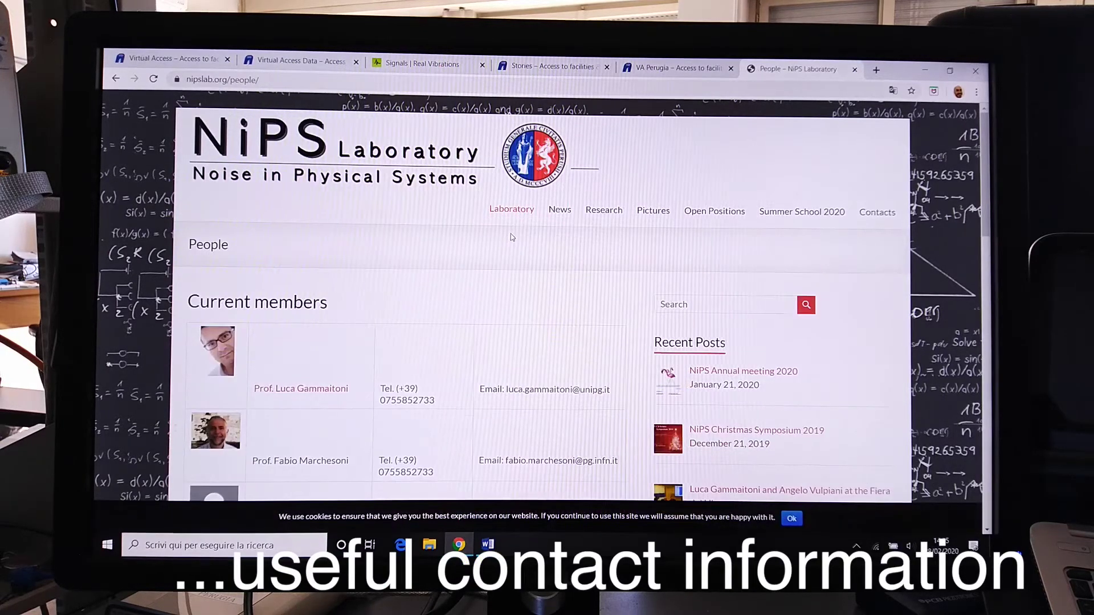
{"action": "scroll", "coordinate": [509, 235], "scroll_direction": "down", "scroll_amount": 3}
{"action": "scroll", "coordinate": [512, 238], "scroll_direction": "down", "scroll_amount": 2}
{"action": "scroll", "coordinate": [513, 238], "scroll_direction": "down", "scroll_amount": 2}
{"action": "scroll", "coordinate": [512, 239], "scroll_direction": "down", "scroll_amount": 2}
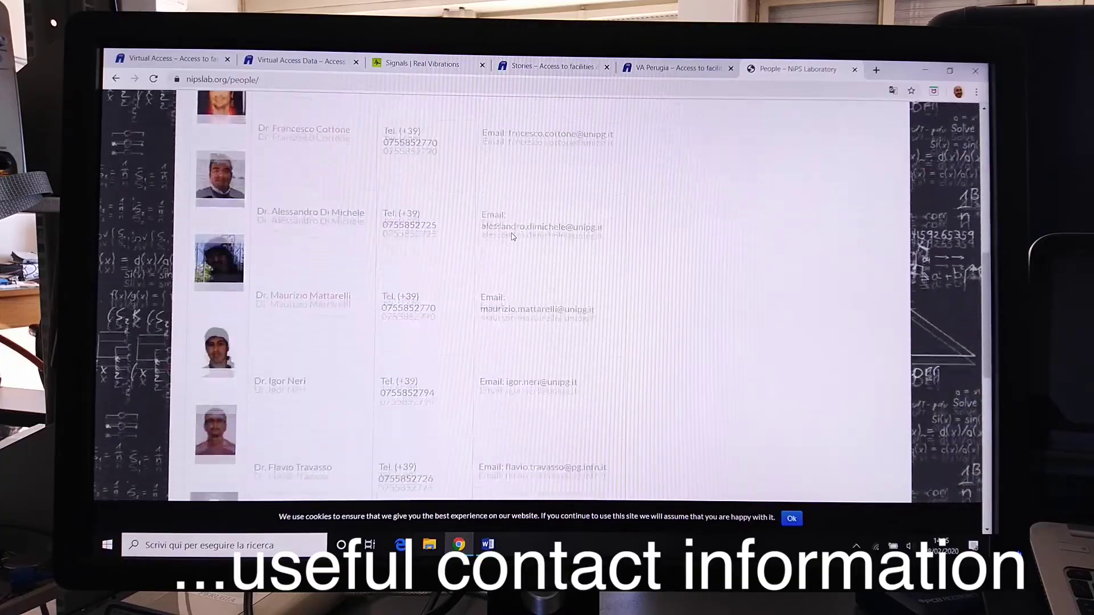